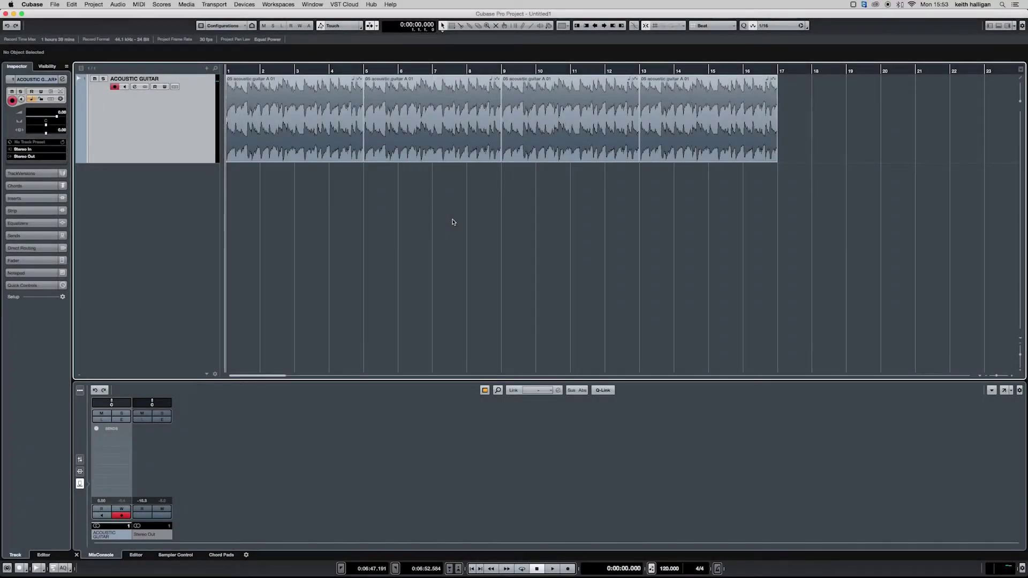
- Play the ACOUSTIC GUITAR track briefly to audition it, then stop playback
key(space)
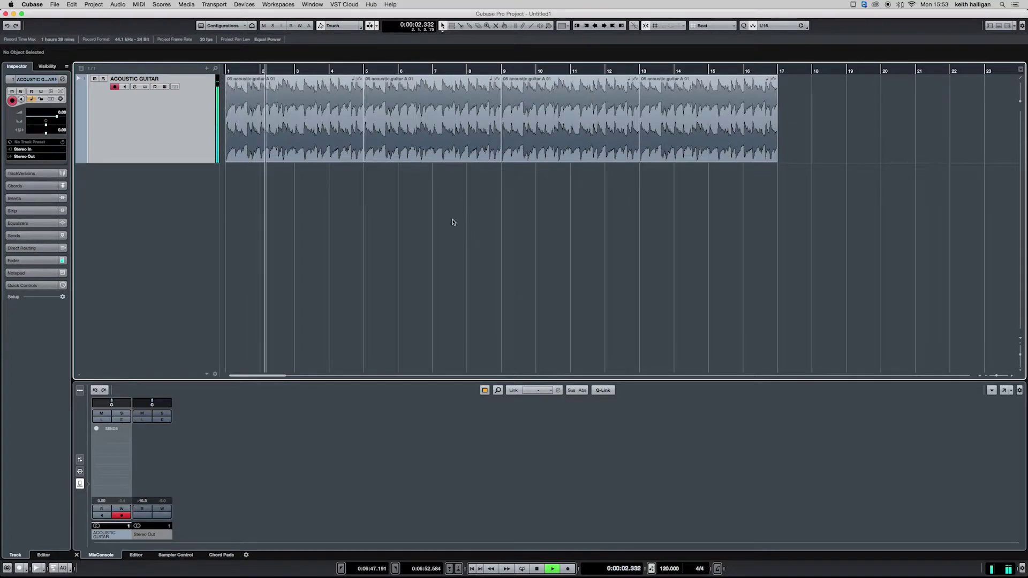
key(space)
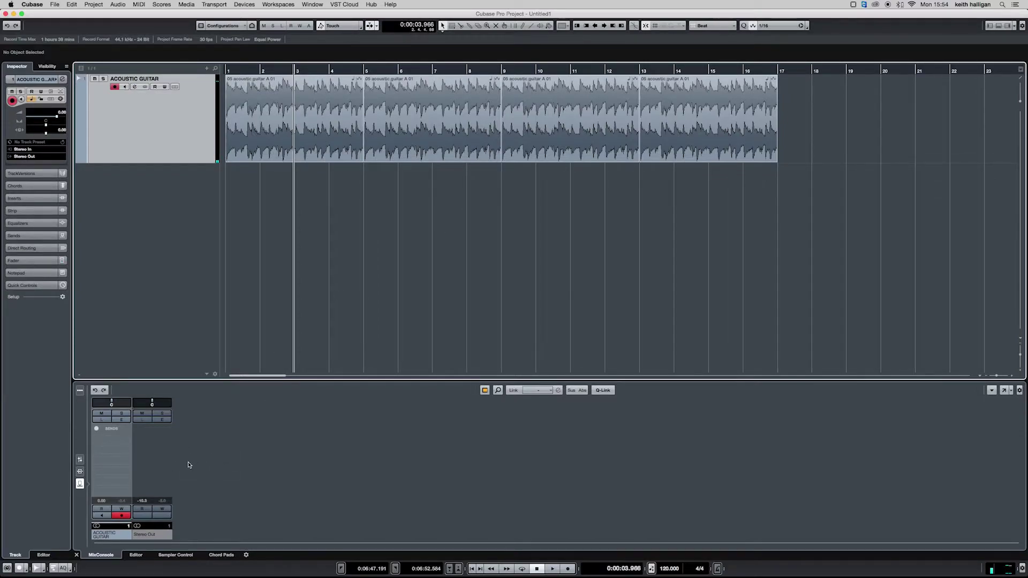
- Configure a new FX channel with the Reverb > RoomWorks SE effect and the name REVERB
right_click(155, 209)
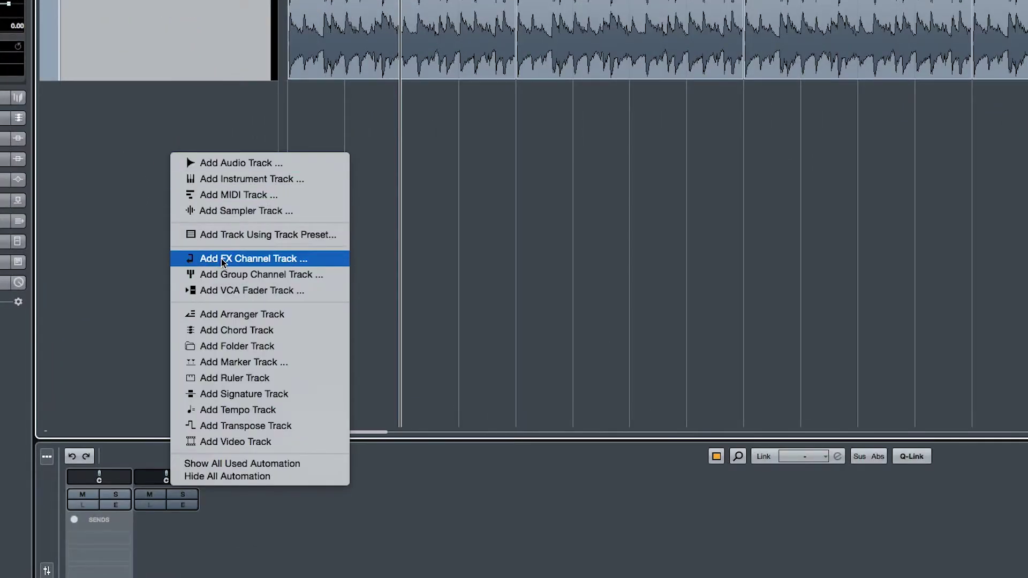
click(222, 260)
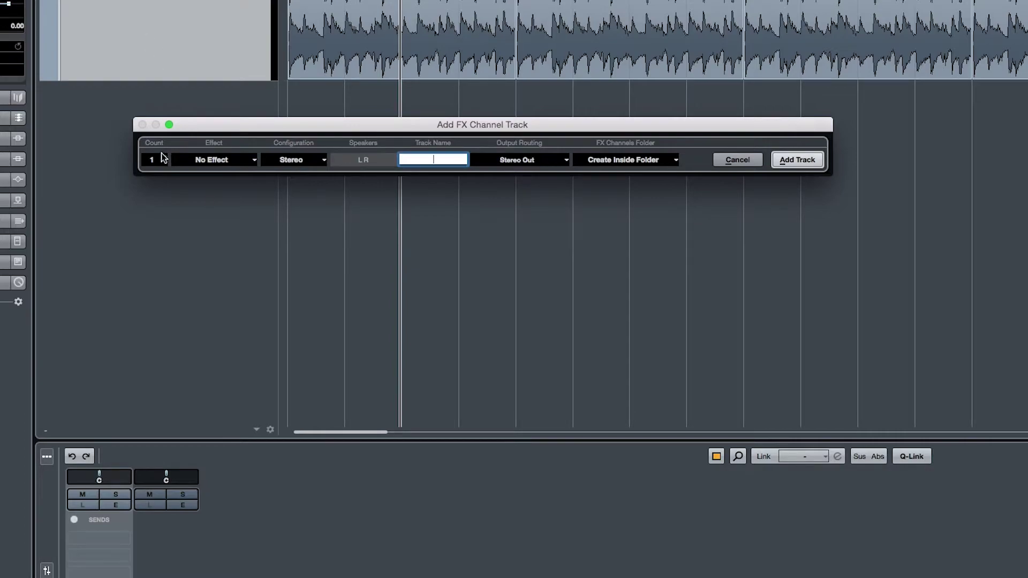
click(253, 161)
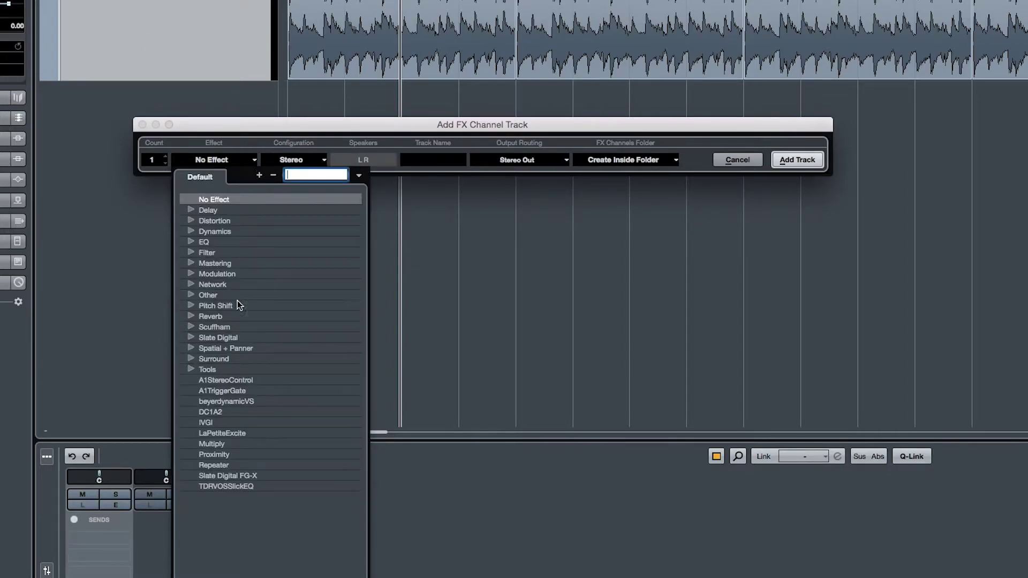
click(190, 316)
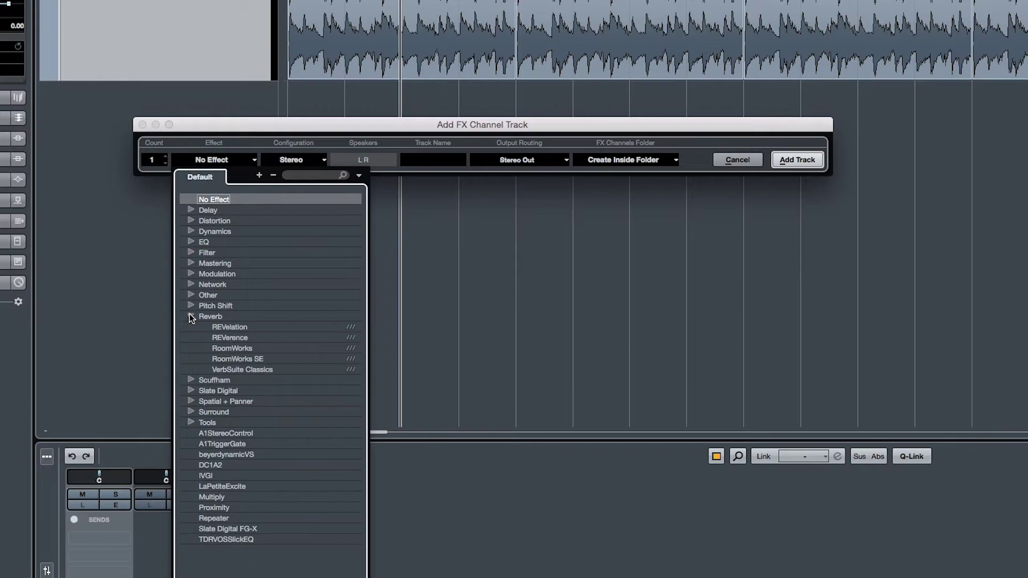
click(240, 360)
click(434, 159)
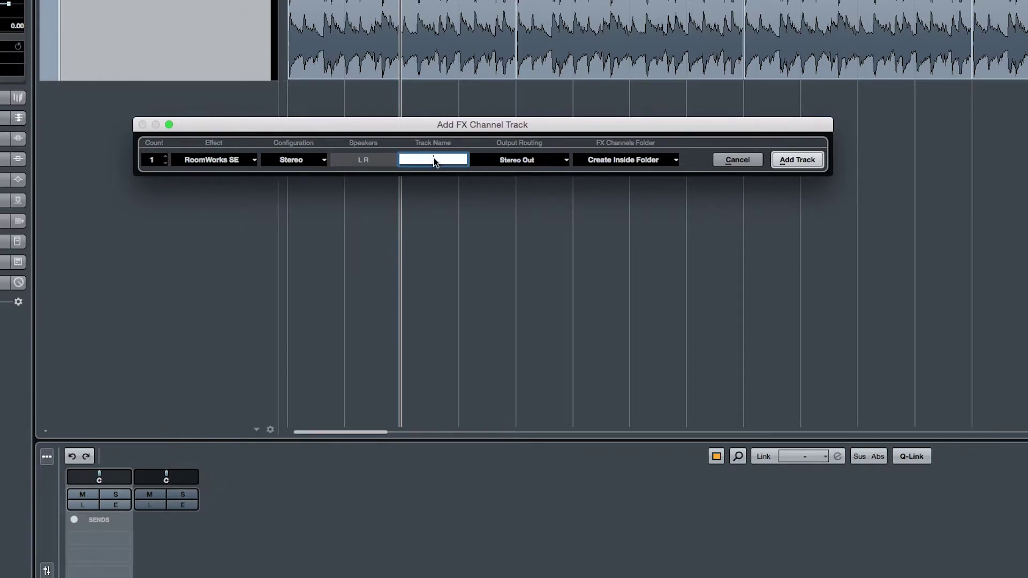
text(REVERB)
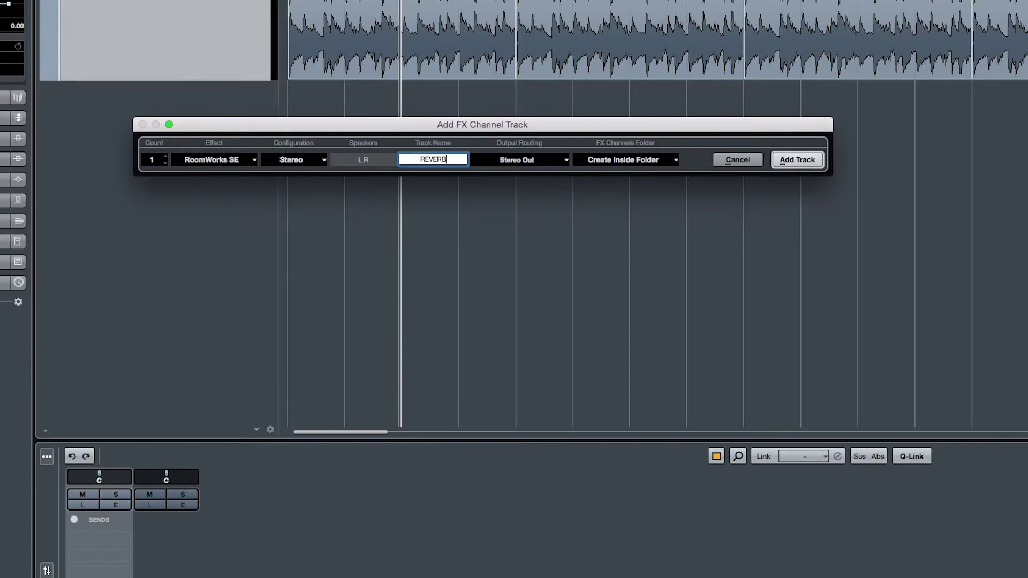
- Create the REVERB FX channel and route the guitar's first send to REVERB, switched on
click(798, 160)
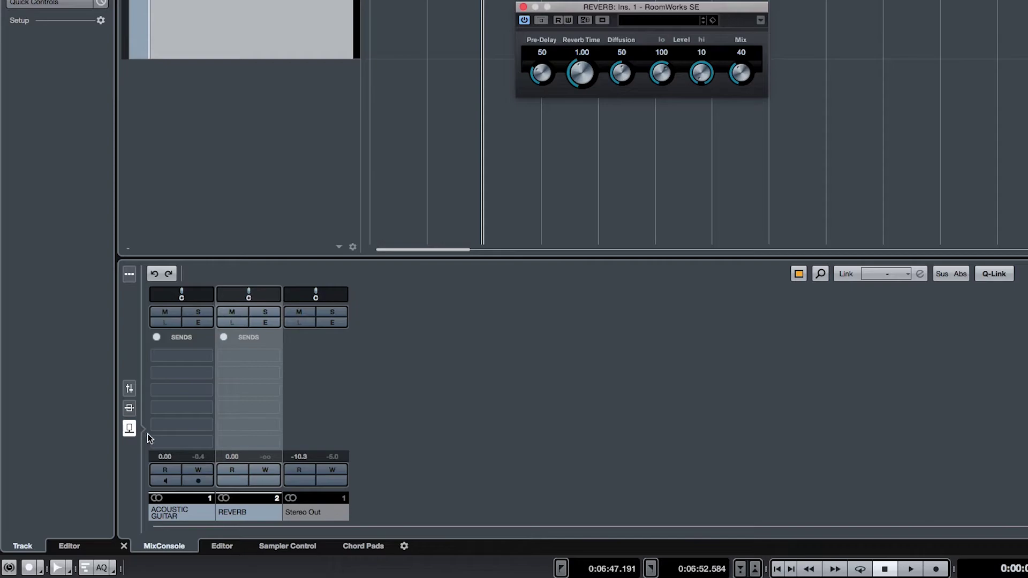
click(129, 428)
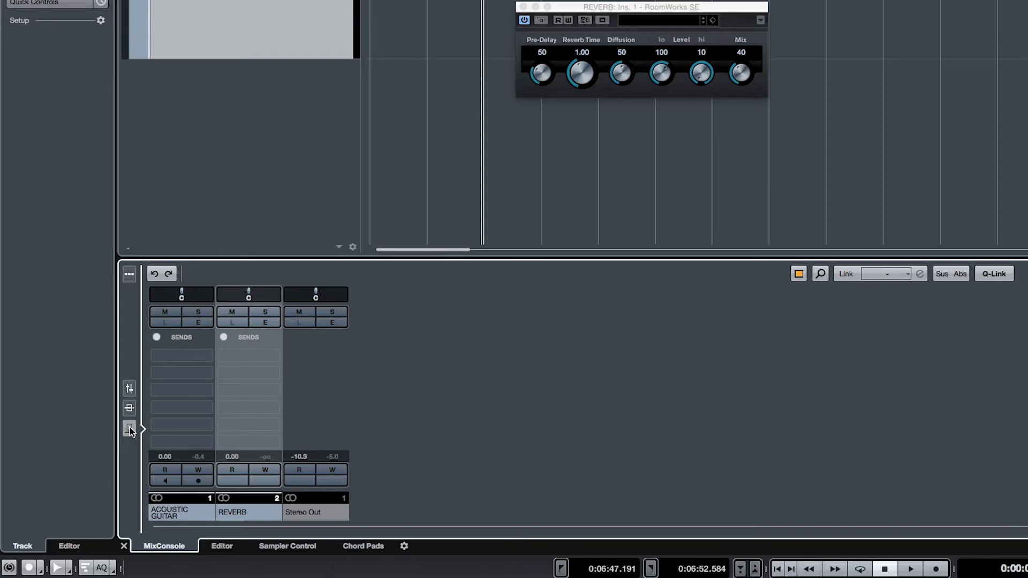
click(188, 356)
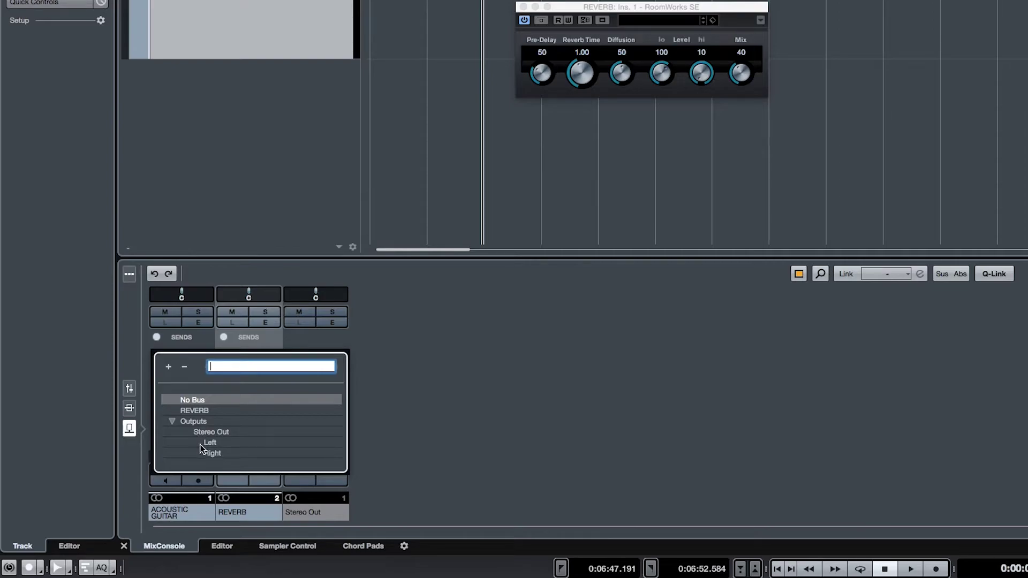
click(201, 413)
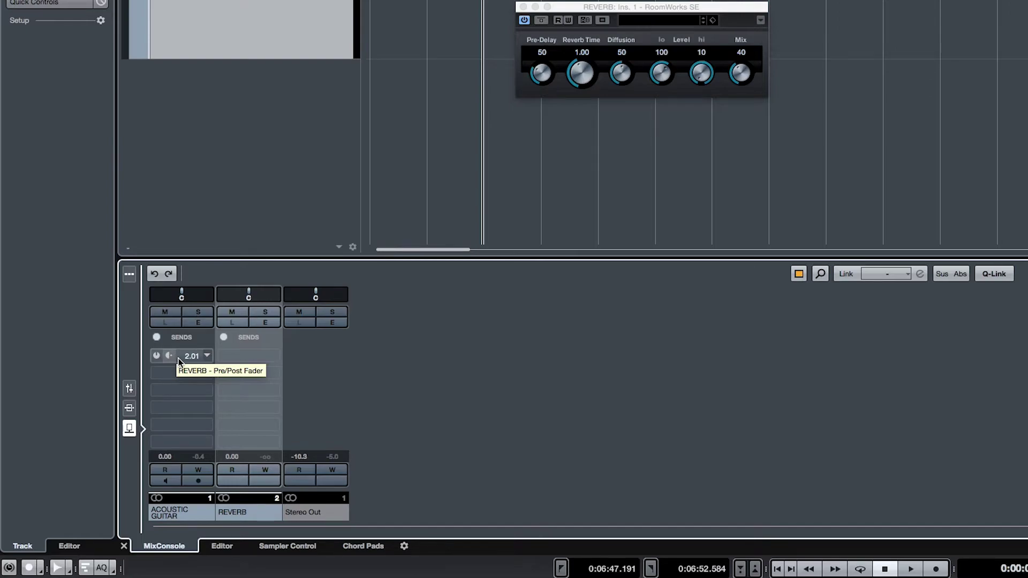
click(156, 356)
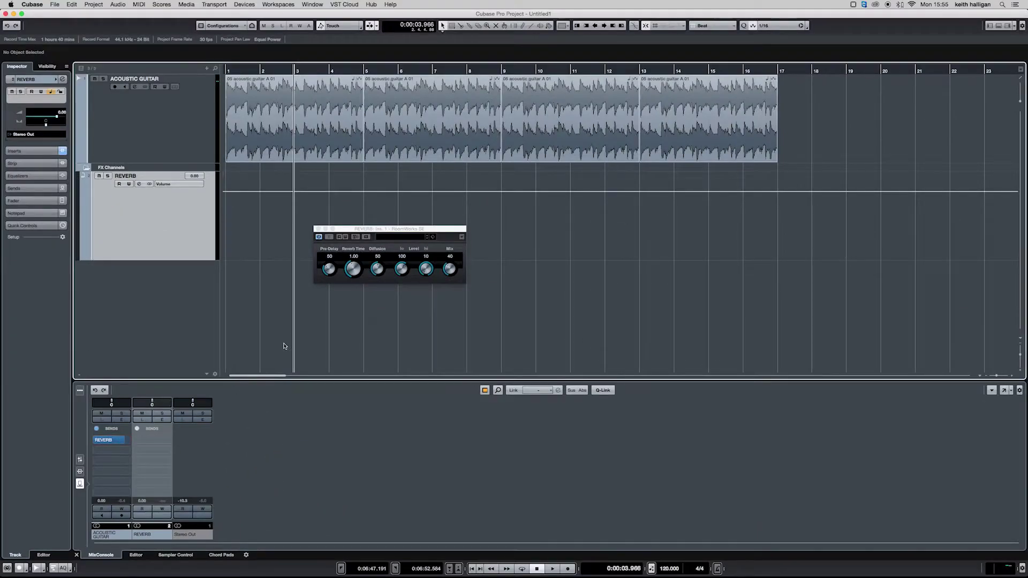
key(space)
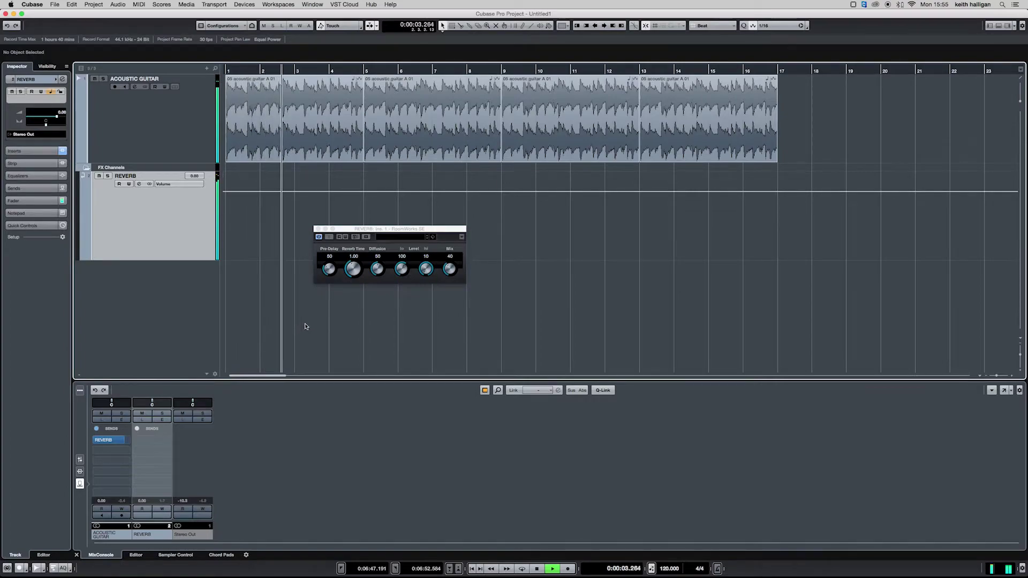
key(space)
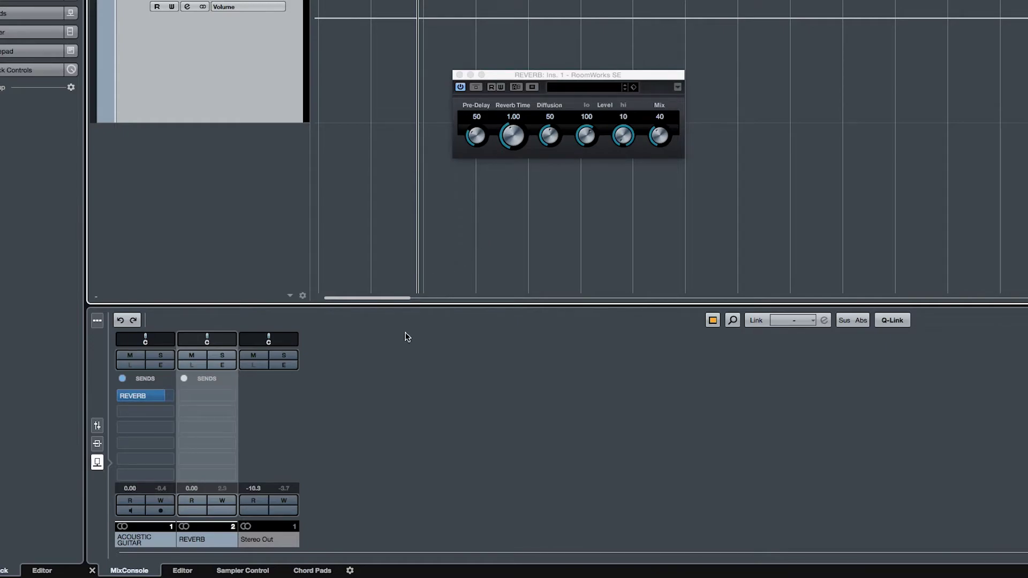
- In the mixer's Faders view, lower the Acoustic Guitar level to -0.17 during playback
click(98, 425)
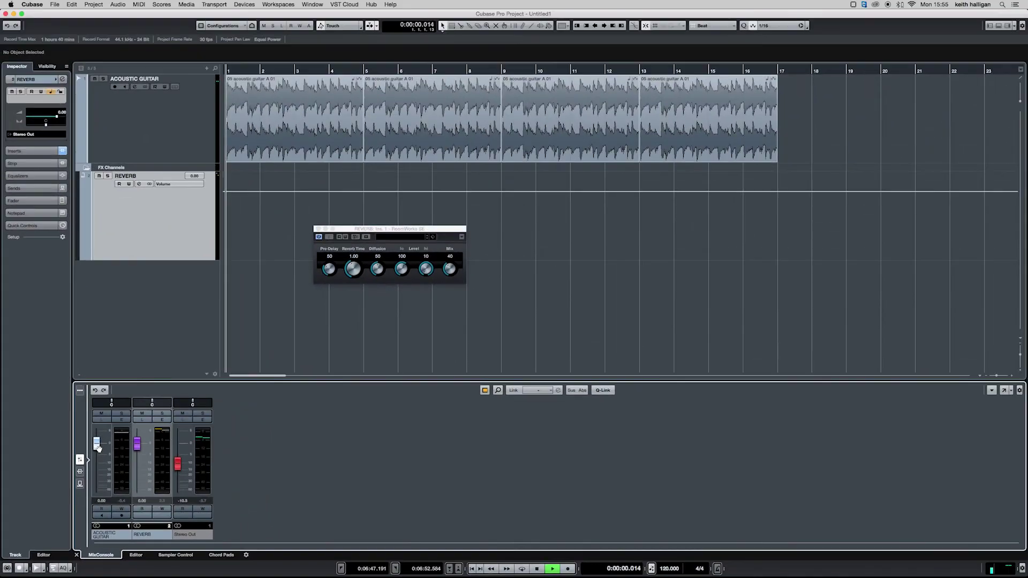
key(space)
drag(126, 409, 123, 406)
mouse_move(96, 447)
mouse_down()
mouse_move(97, 471)
mouse_move(96, 444)
mouse_up()
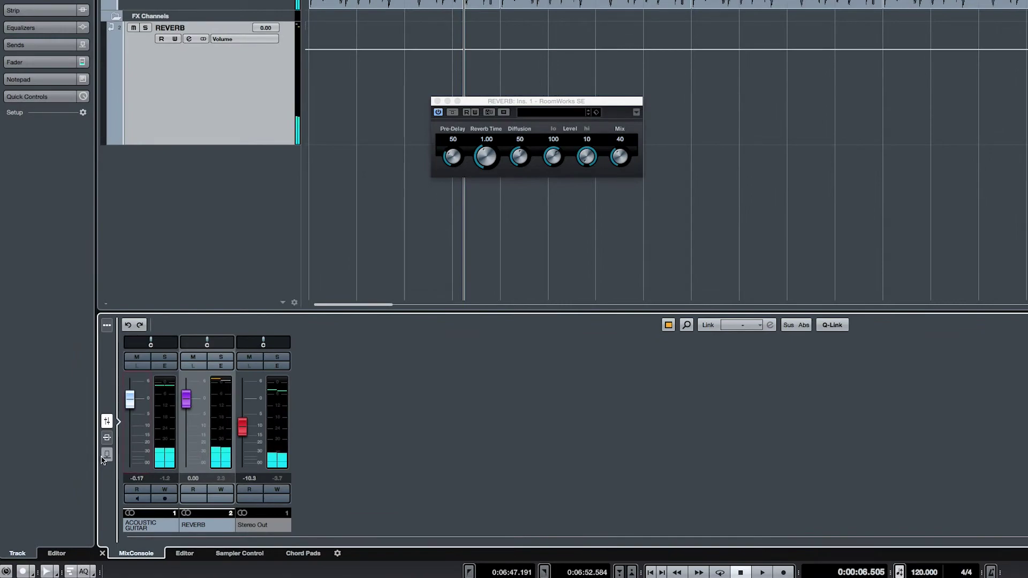
- Raise the RoomWorks SE Mix from 40 to 100 from the guitar's REVERB send
click(80, 484)
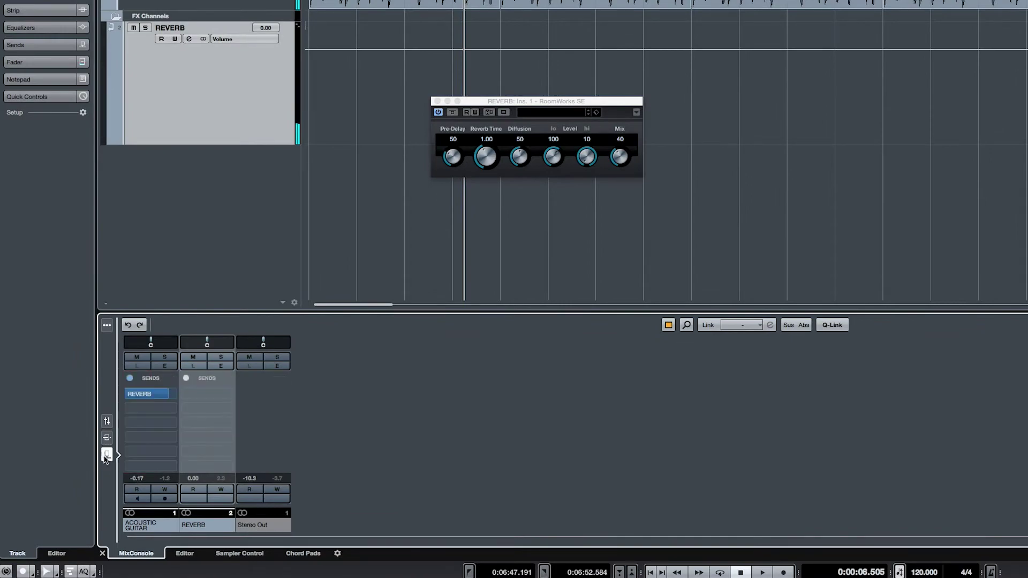
click(151, 396)
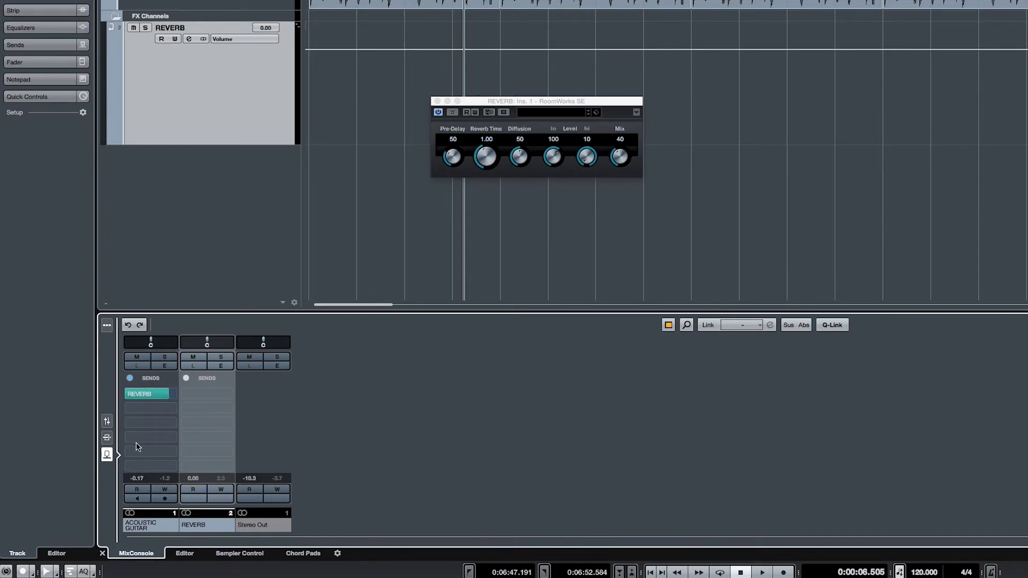
drag(617, 158, 614, 95)
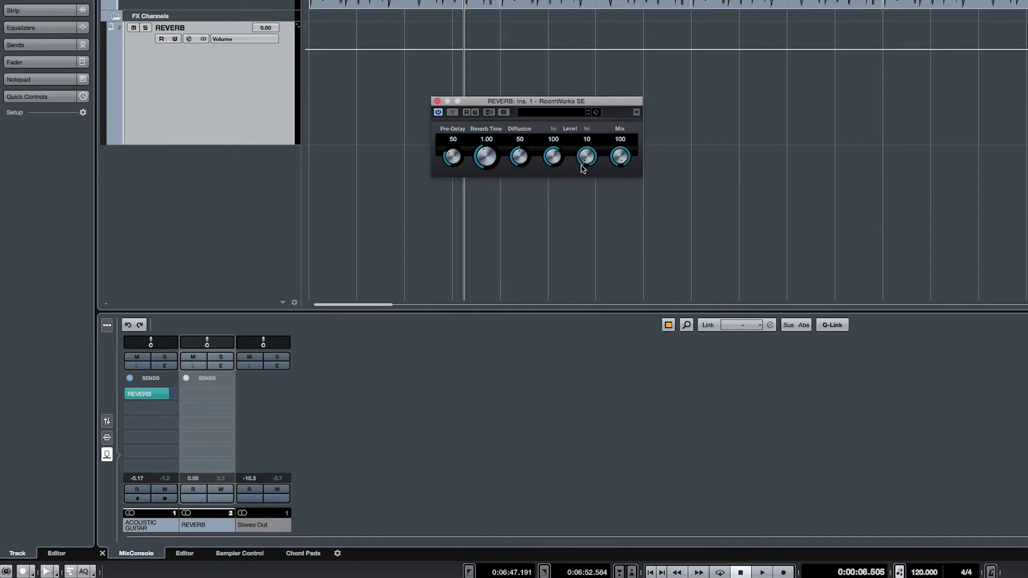
- Rebalance the Acoustic Guitar fader to 0.48 against the reverb while listening in Faders view
click(106, 421)
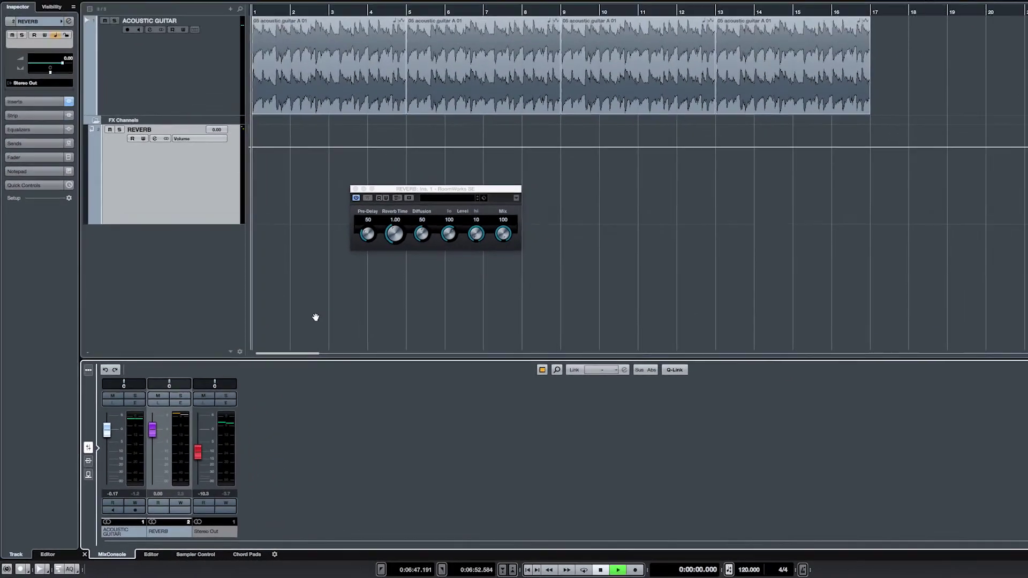
key(space)
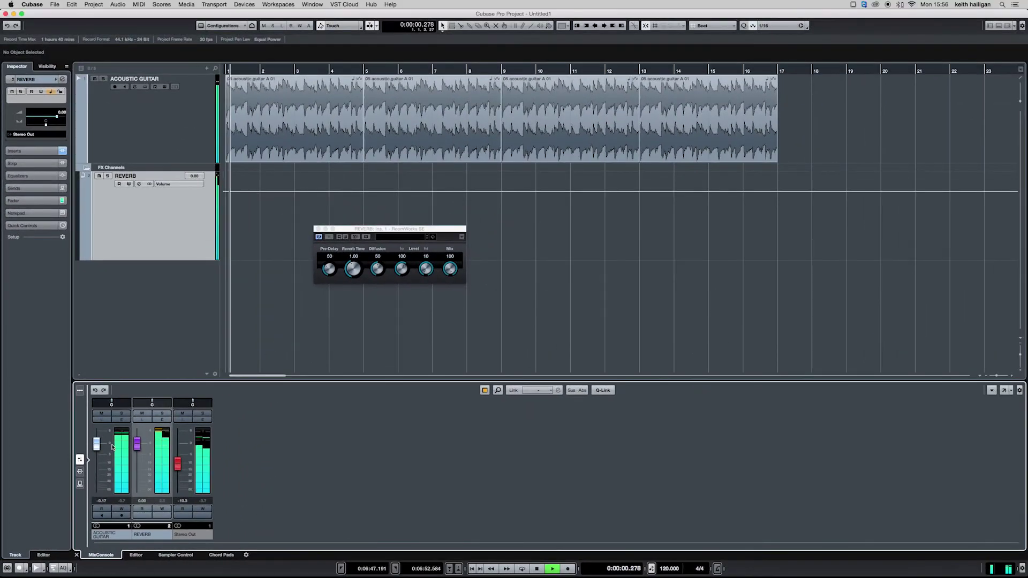
click(130, 402)
drag(96, 446, 137, 443)
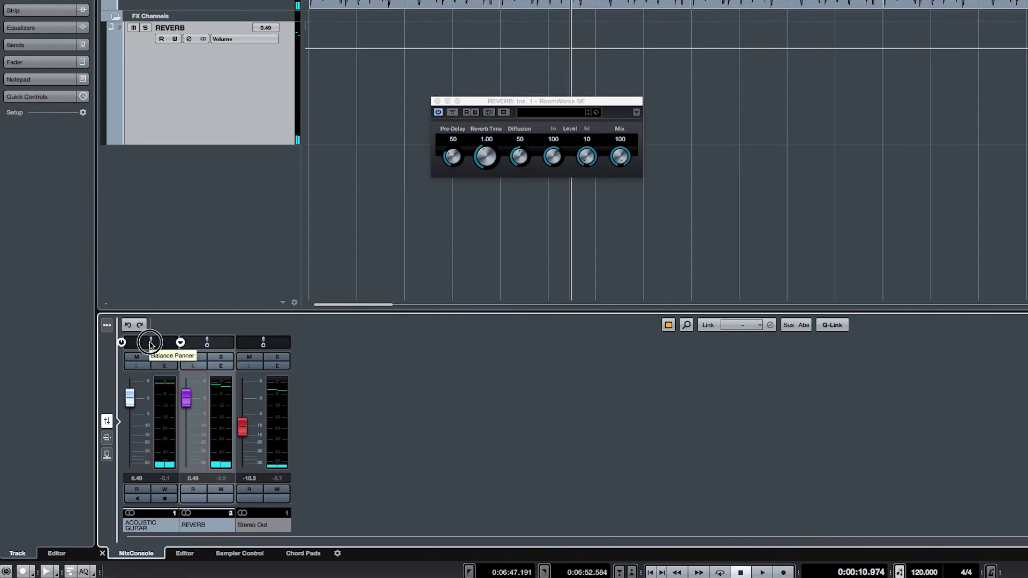
- Pan the Acoustic Guitar left and the REVERB channel right to R77 while listening
drag(151, 342, 220, 343)
key(space)
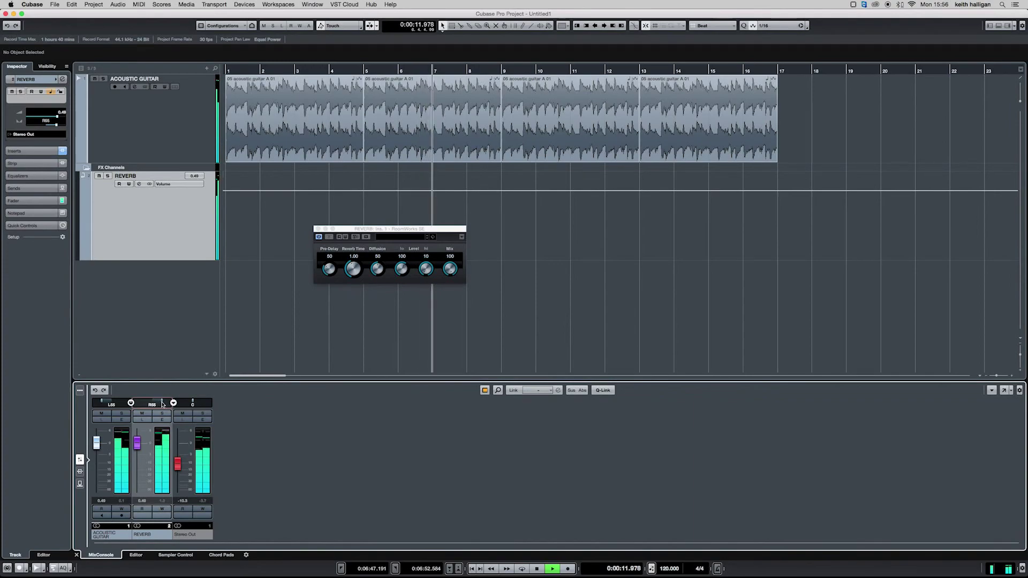
drag(164, 405, 171, 405)
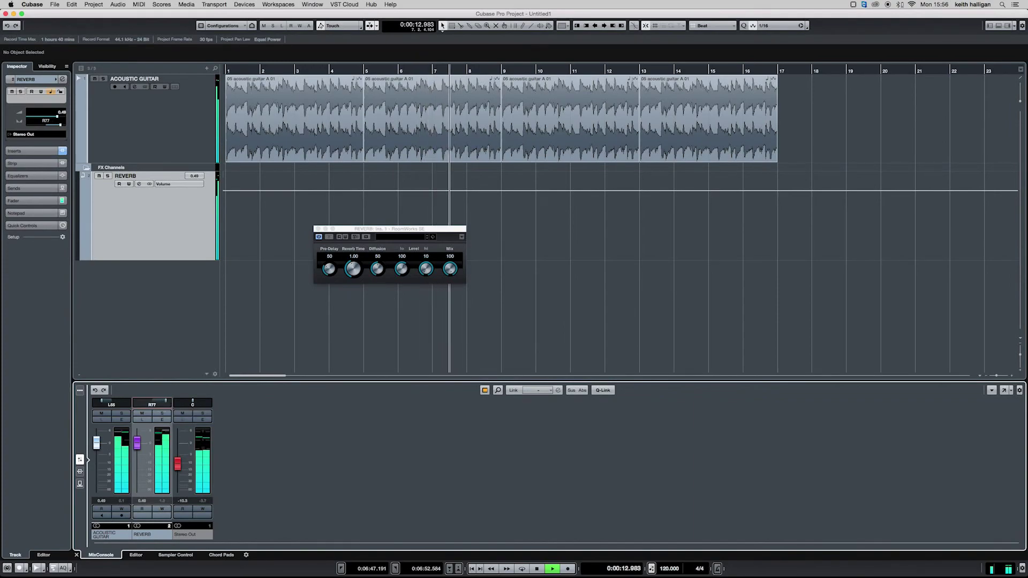
drag(101, 402, 106, 405)
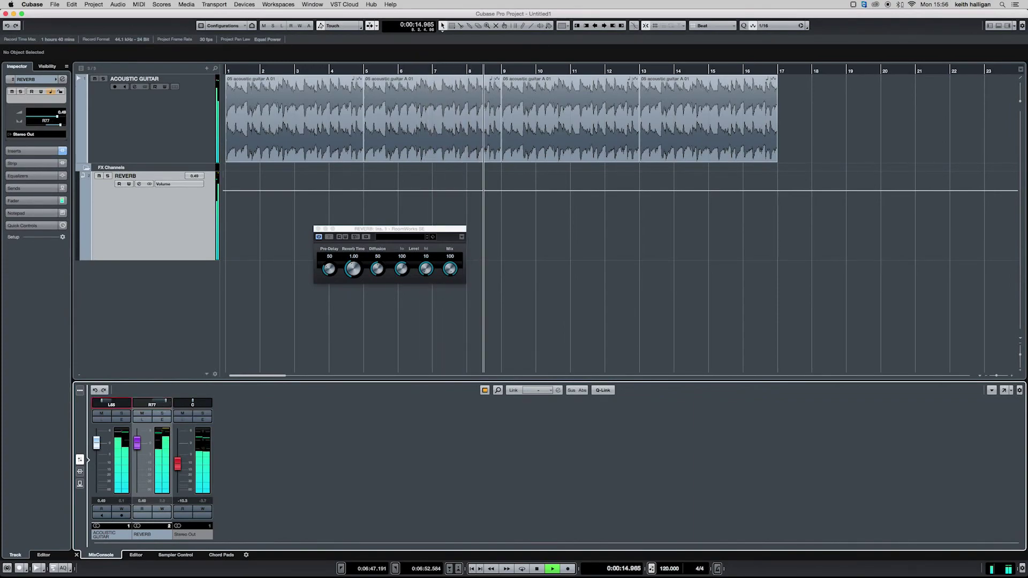
key(space)
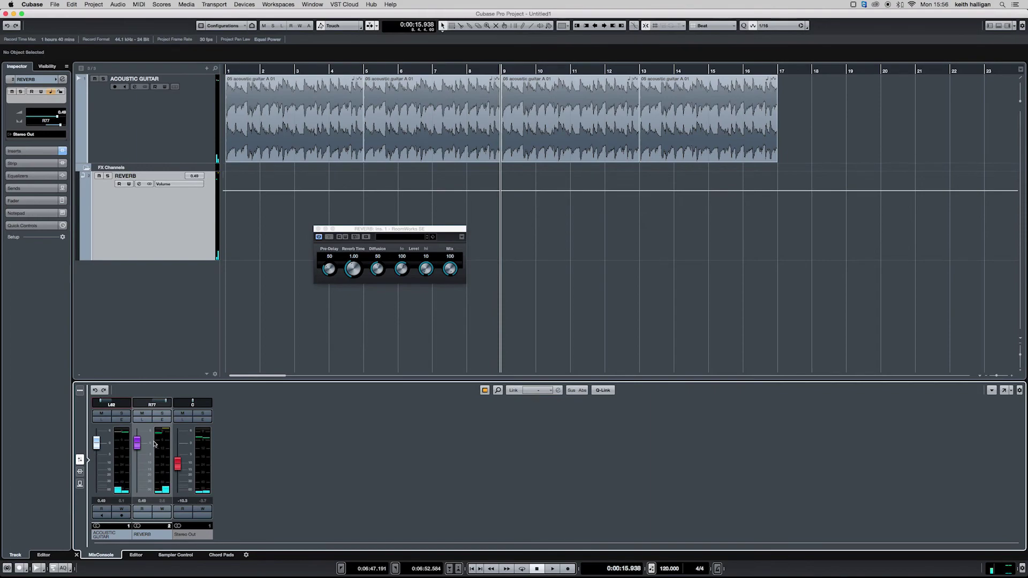